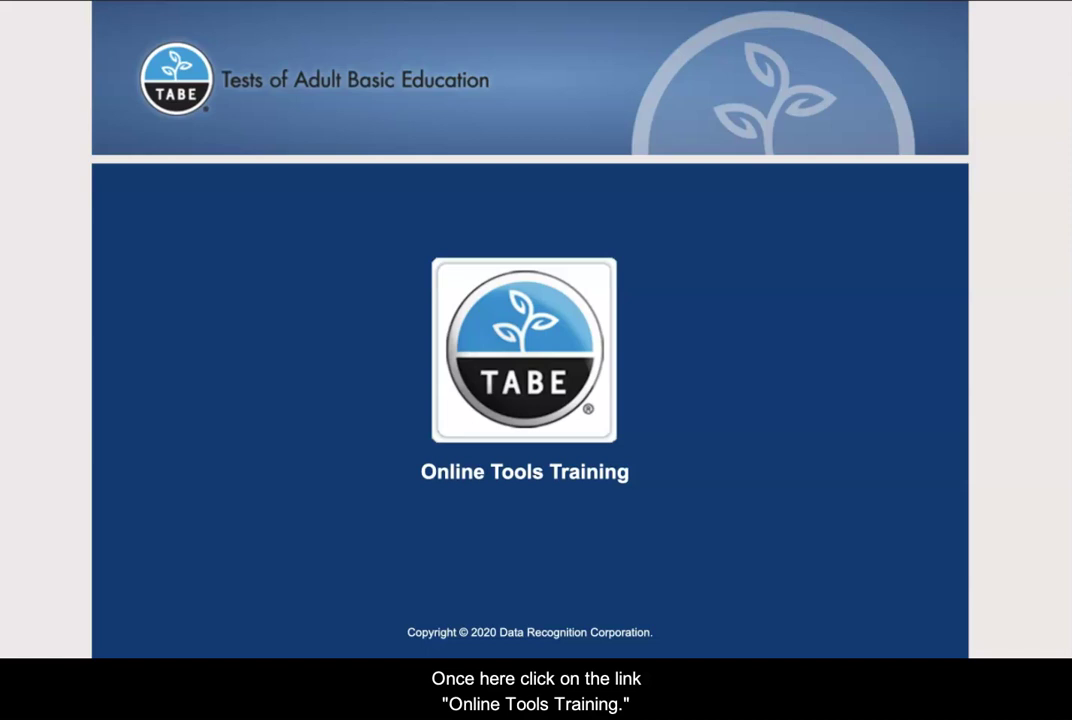
- Open the CLAS-E Reading Level 1 Standard practice test from the Online Tools Training menu
click(438, 478)
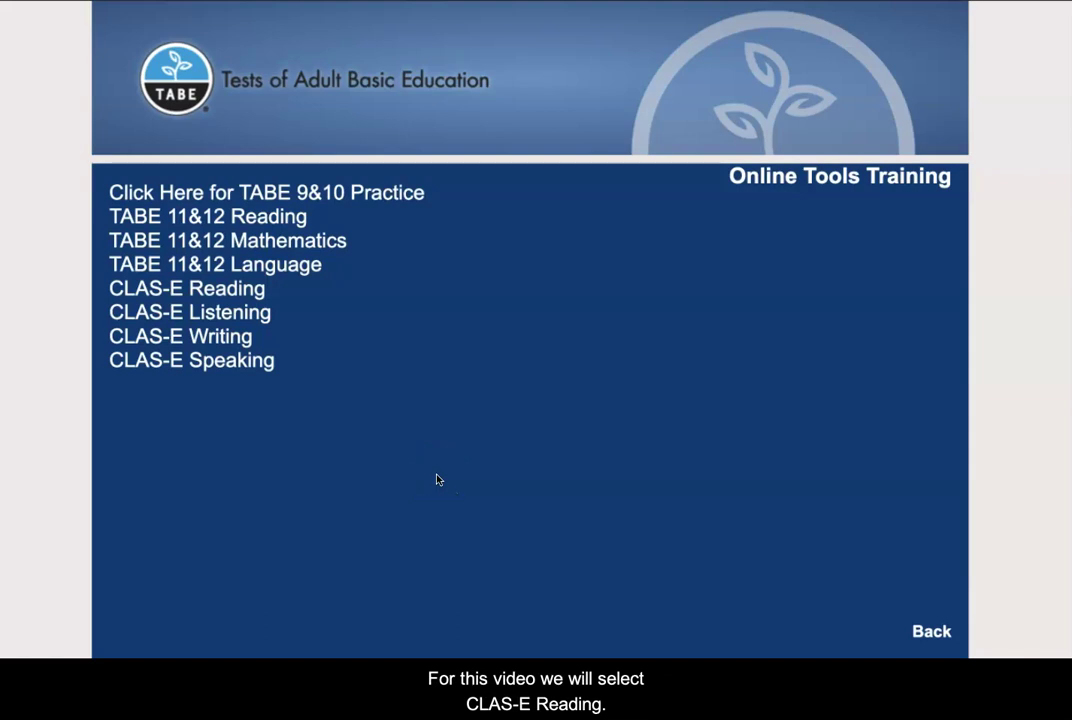
click(258, 299)
click(204, 313)
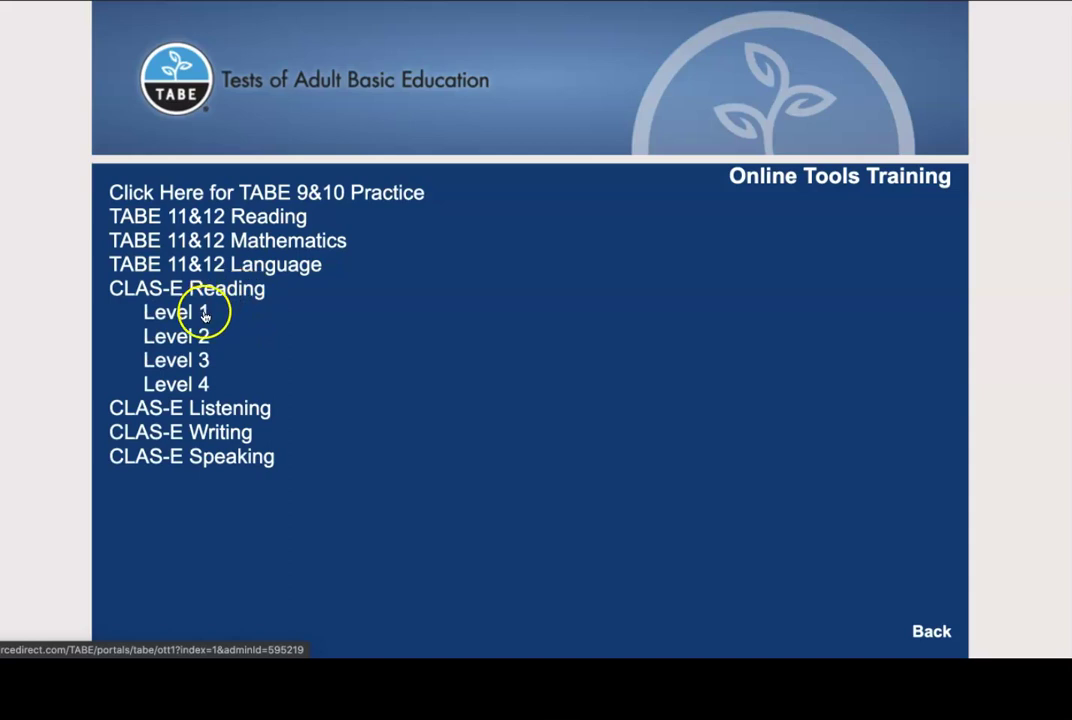
click(214, 337)
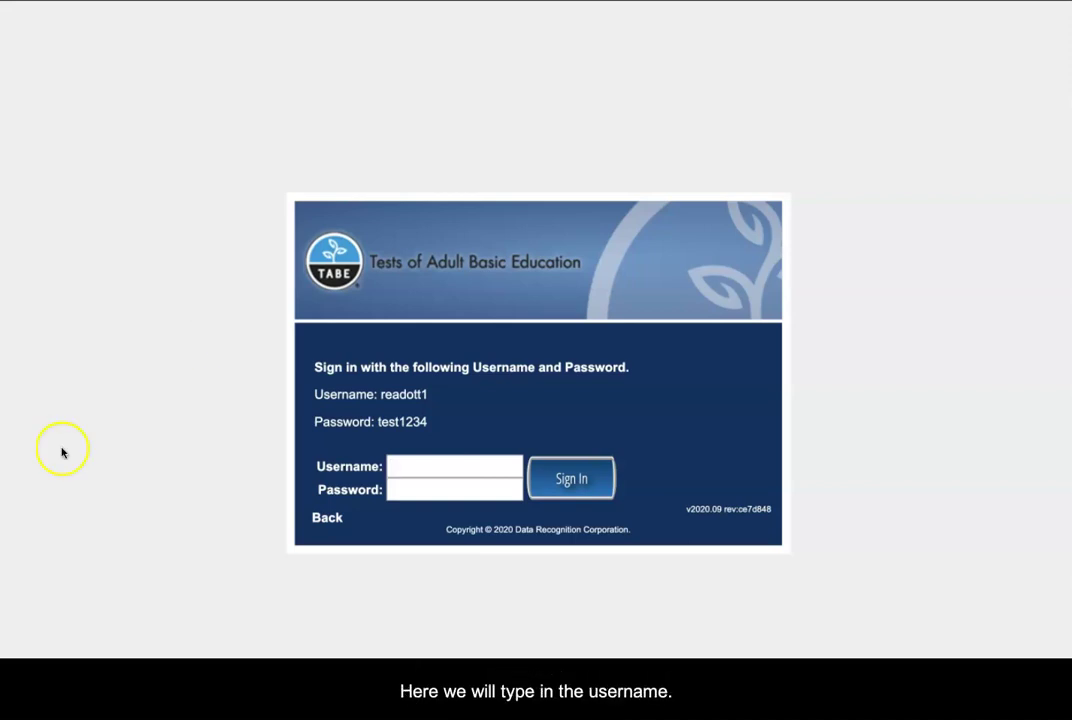
- Enter the provided practice username and password and sign in
text(r)
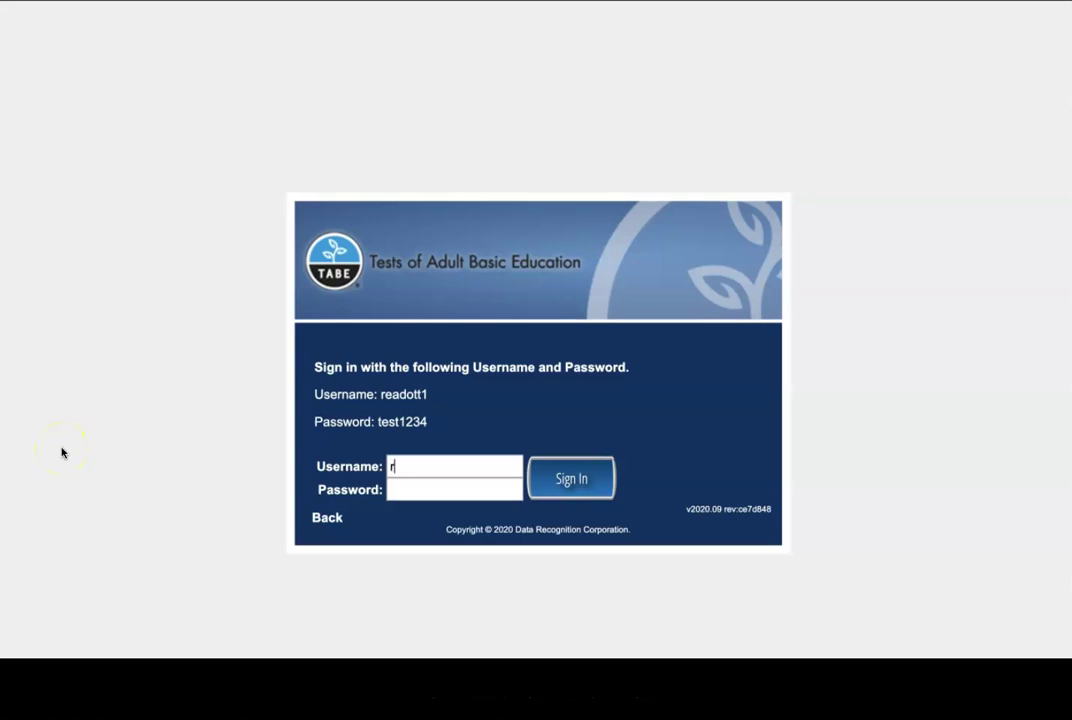
text(eadott1)
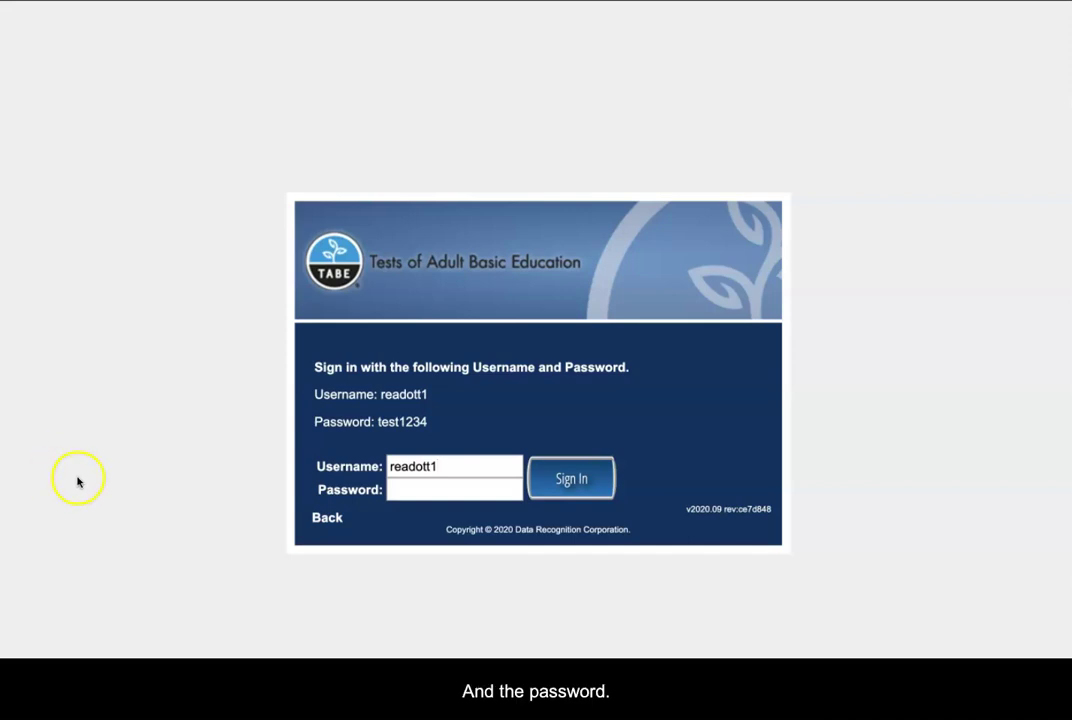
click(398, 495)
text(test)
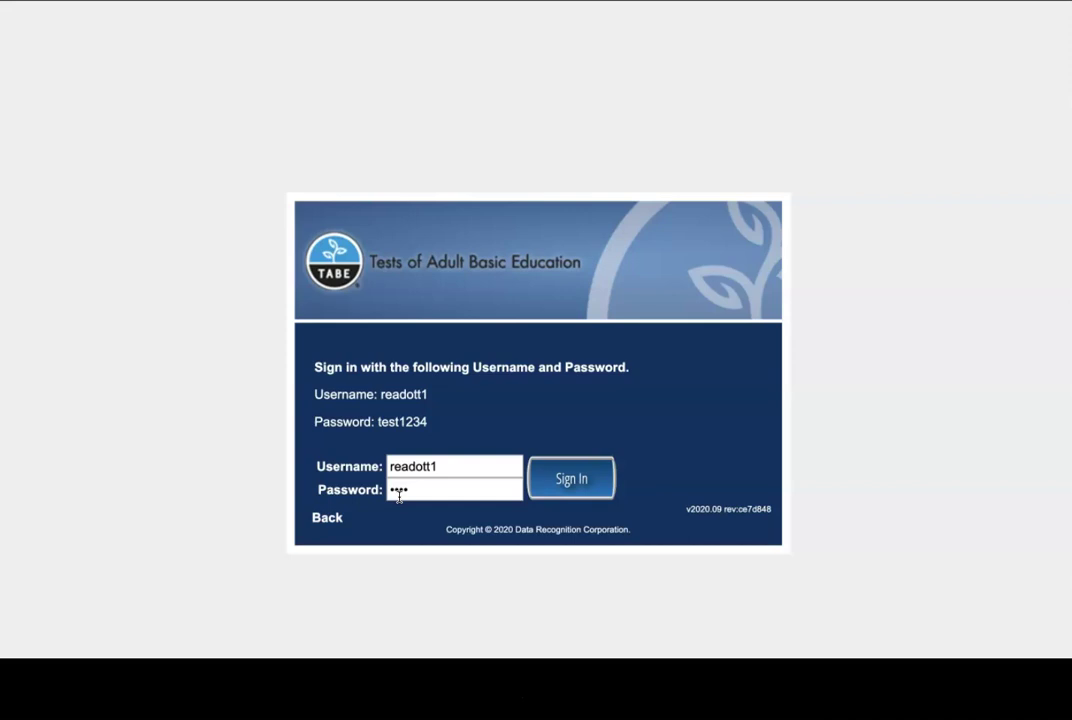
text(1234)
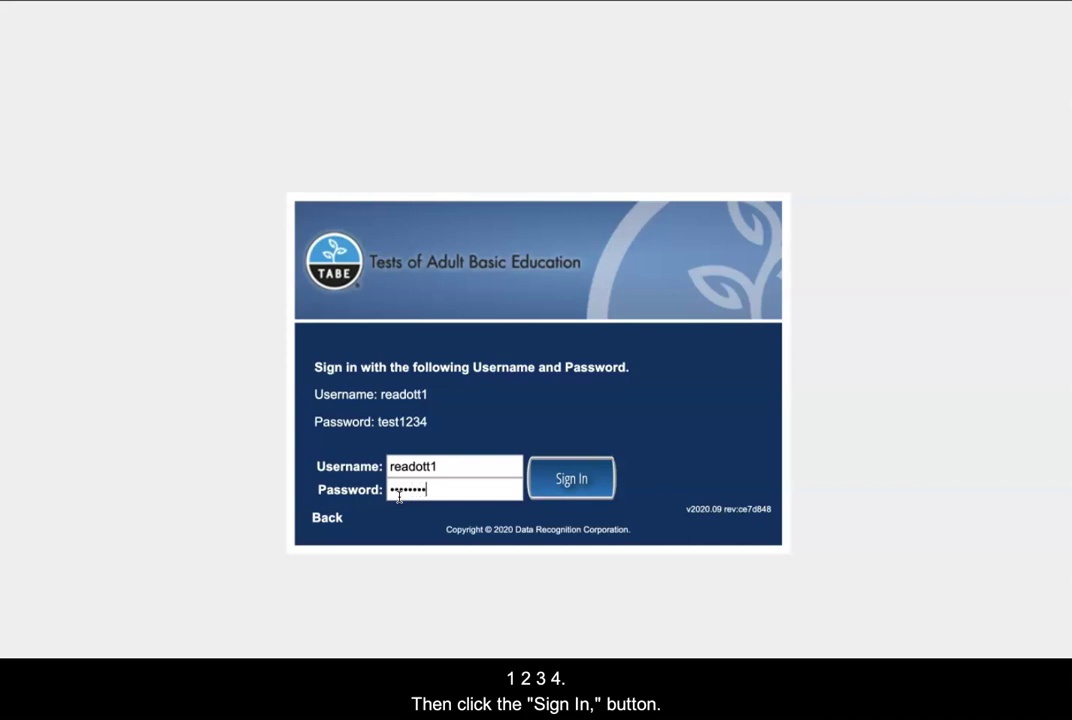
click(402, 496)
click(585, 497)
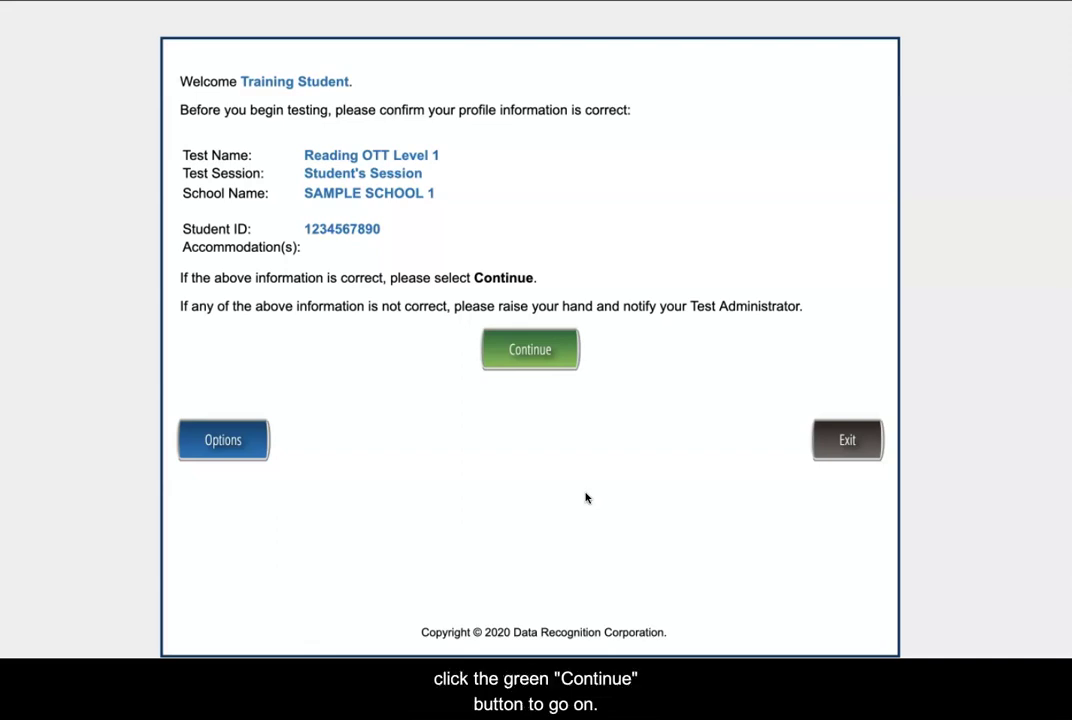
- Confirm the profile, launch Reading OTT Level 1, and move past its directions
click(541, 366)
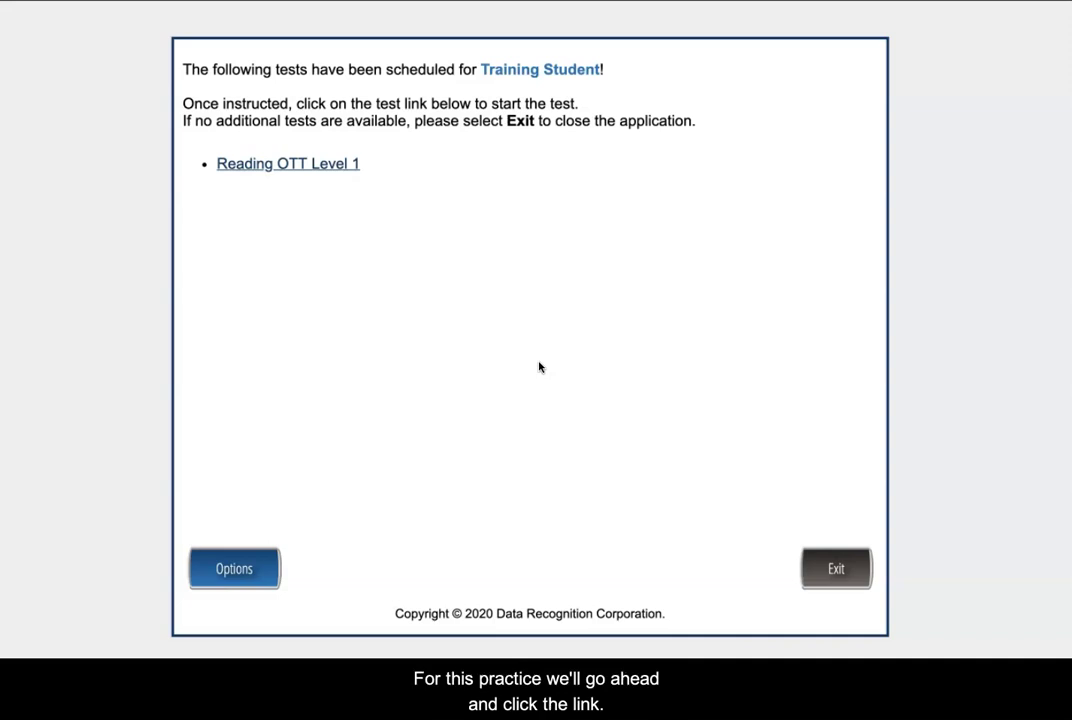
click(352, 168)
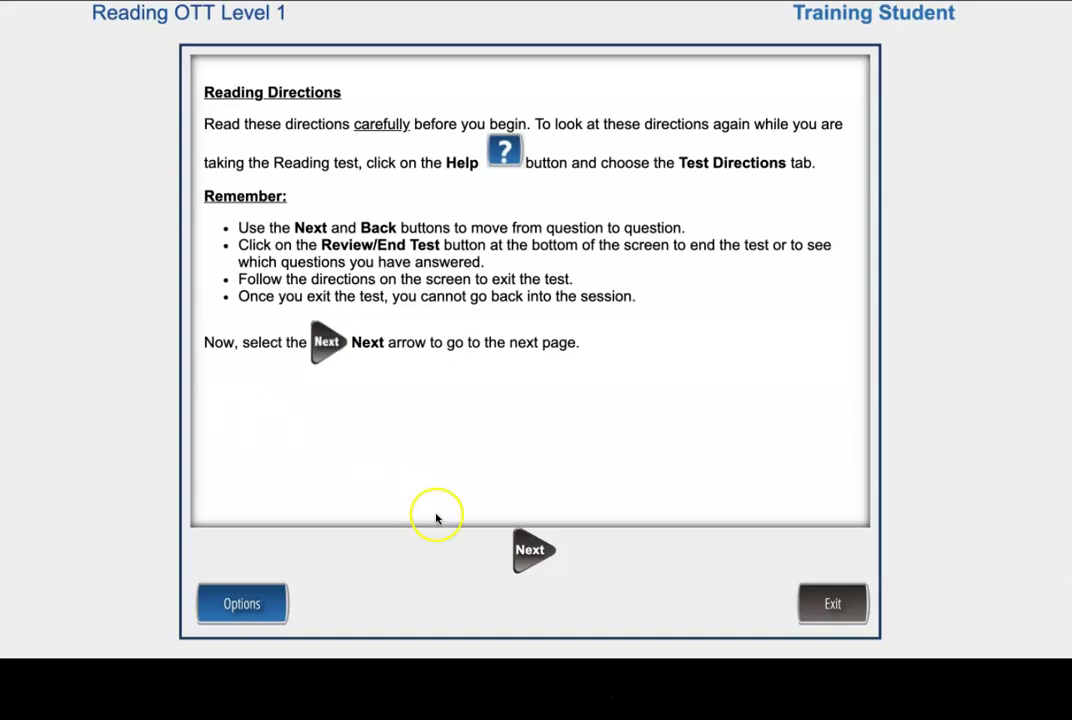
click(530, 551)
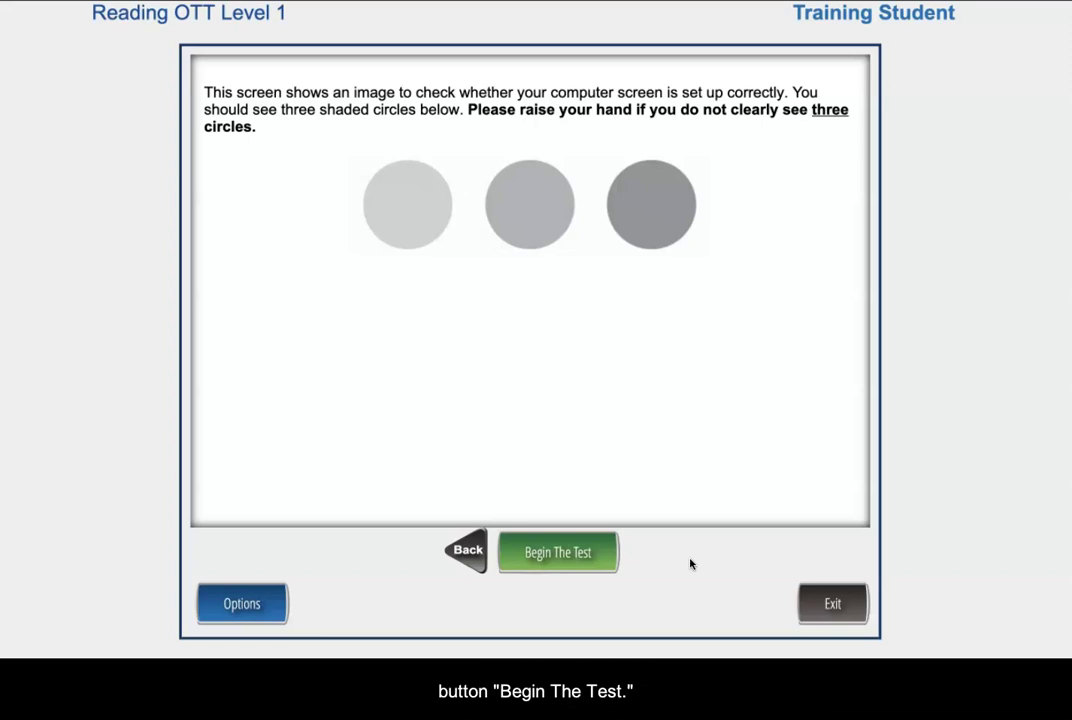
- Begin the test to bring up Sample A, the pencil question
click(608, 564)
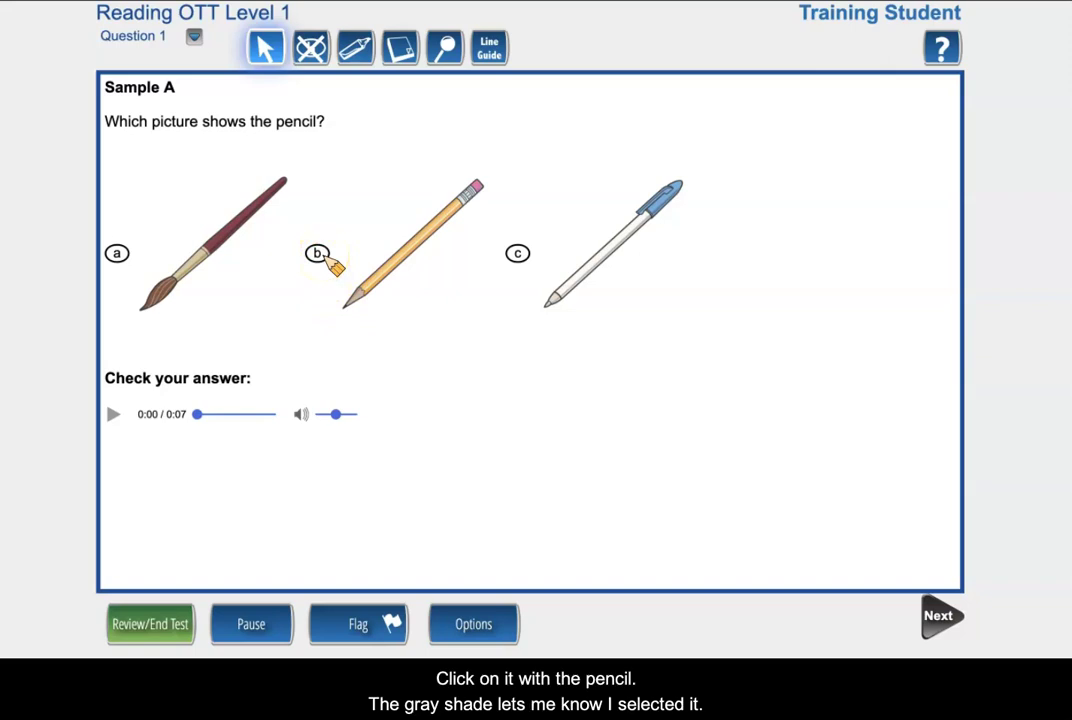
- Mark answer b (pencil) for Sample A and play the answer-check audio, adjusting the volume
click(320, 255)
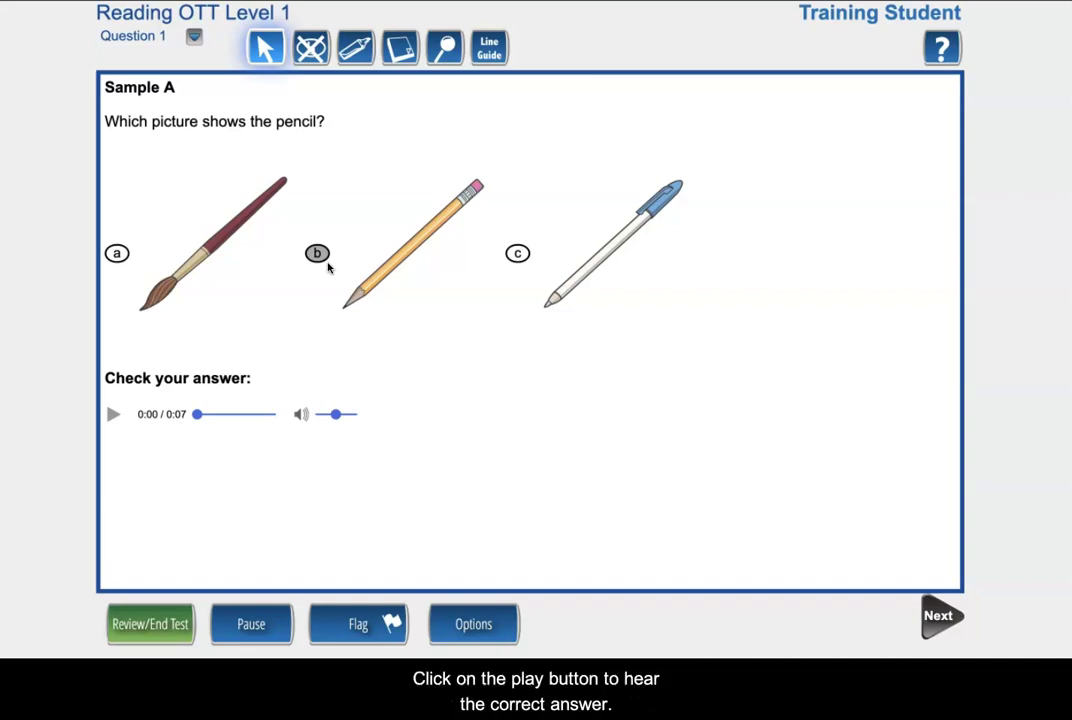
click(113, 416)
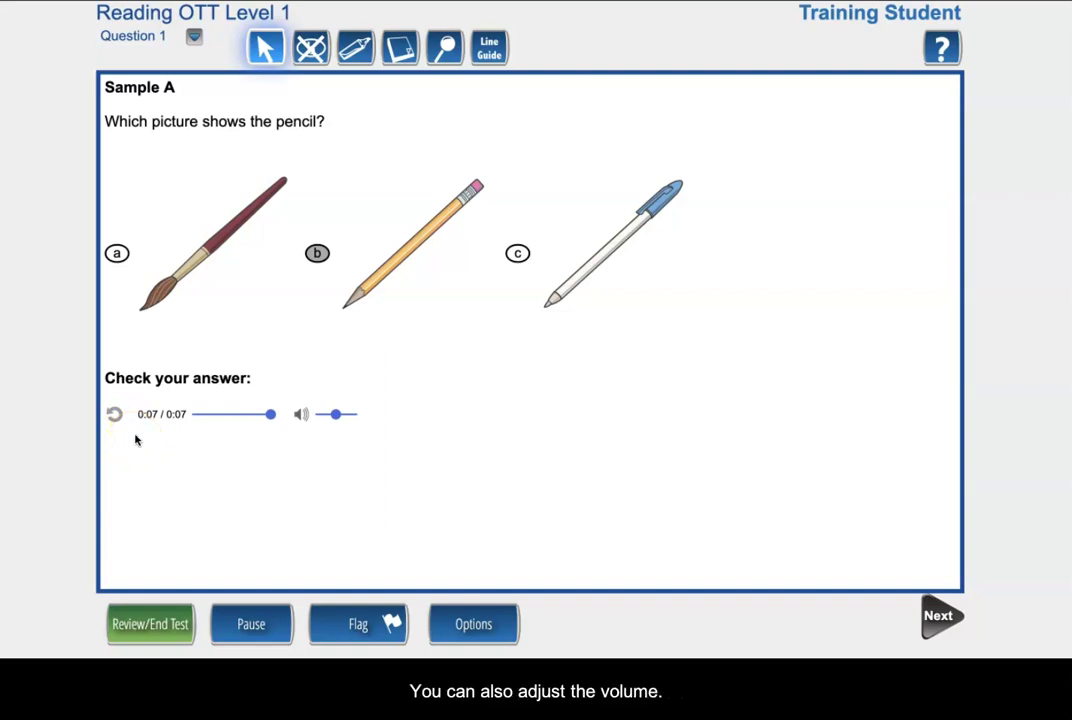
click(337, 414)
mouse_move(337, 414)
mouse_down()
mouse_move(356, 414)
mouse_move(330, 414)
mouse_move(339, 419)
mouse_up()
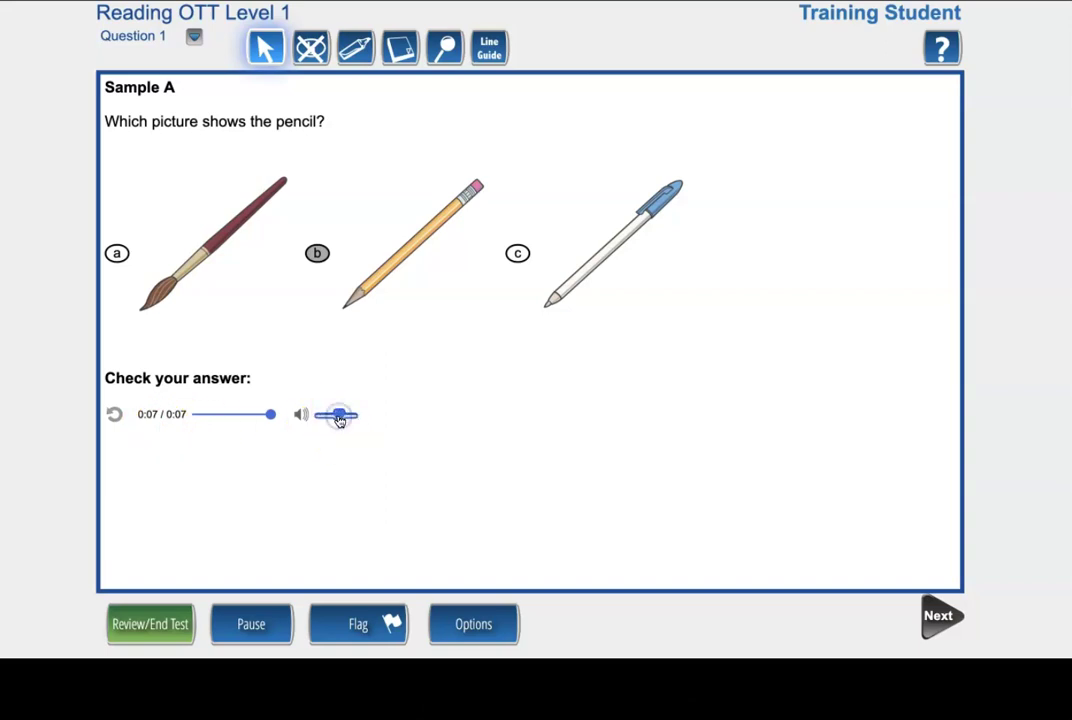
click(337, 462)
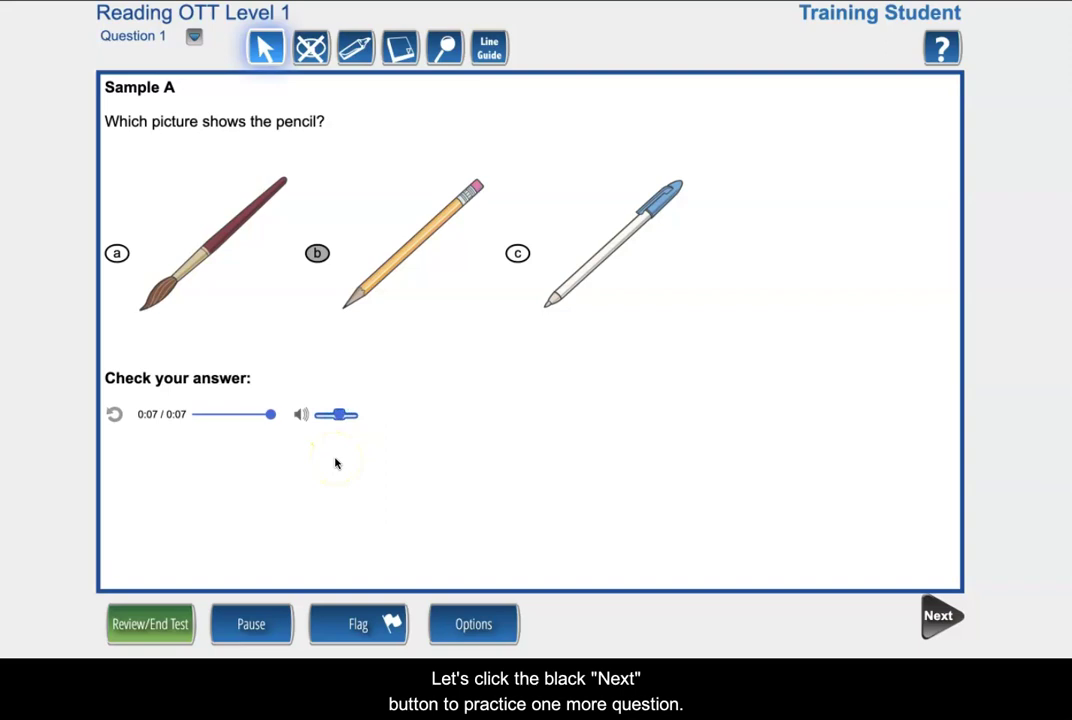
- Go to Sample B and cross off answers a (bank) and b (library)
click(933, 610)
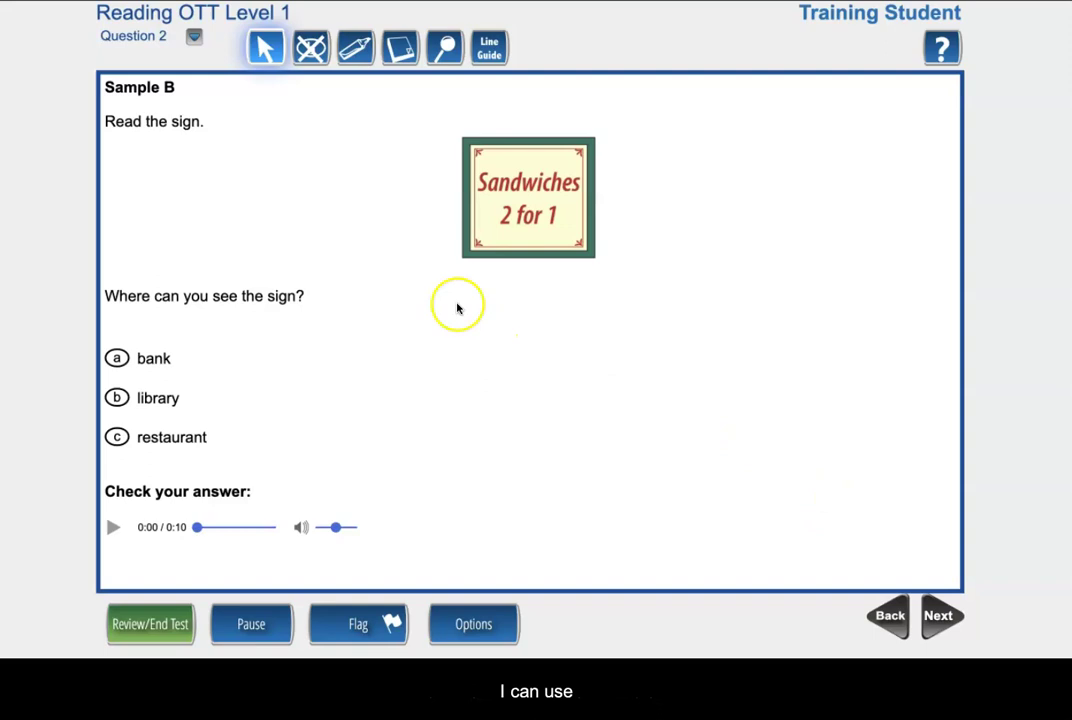
click(312, 52)
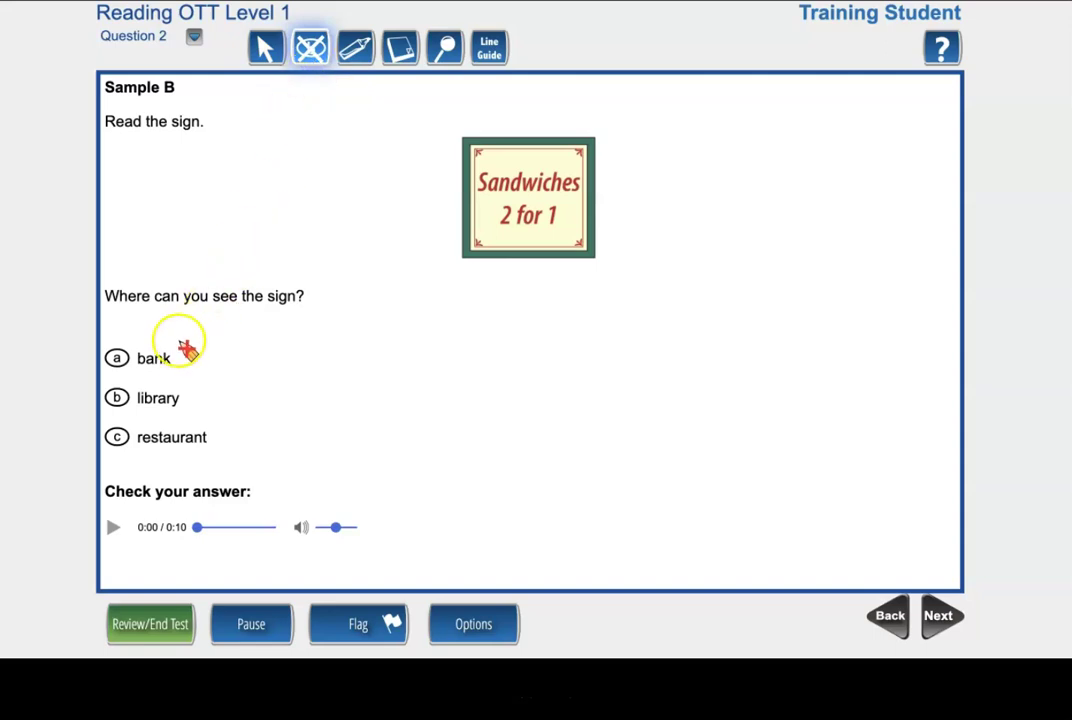
click(162, 358)
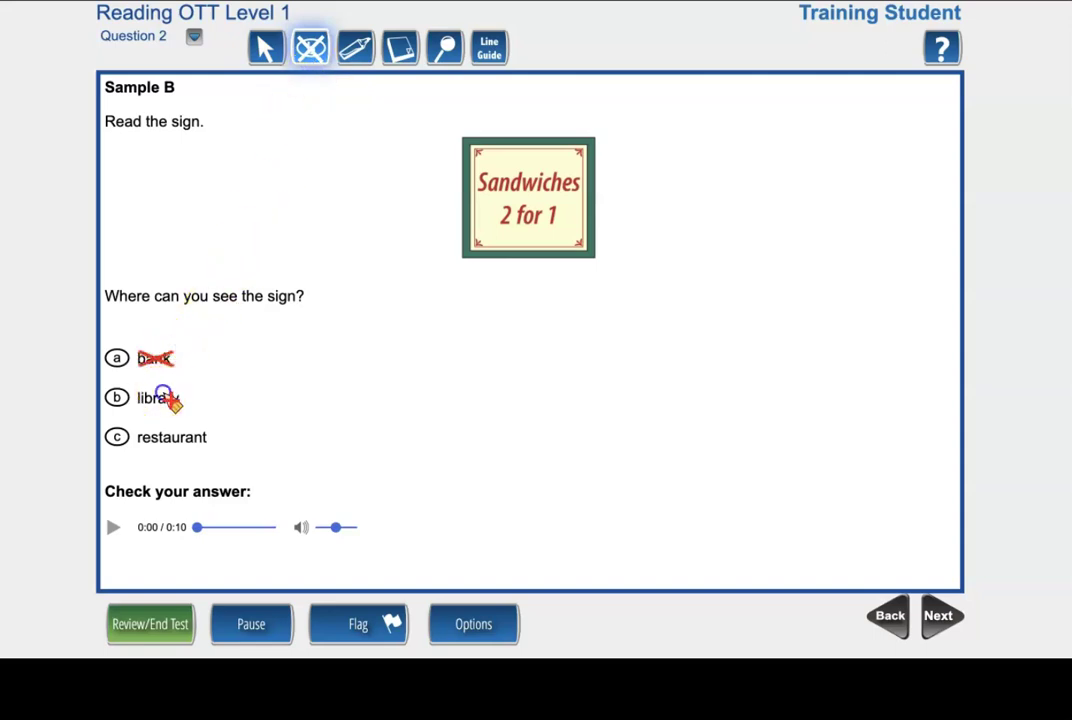
click(163, 400)
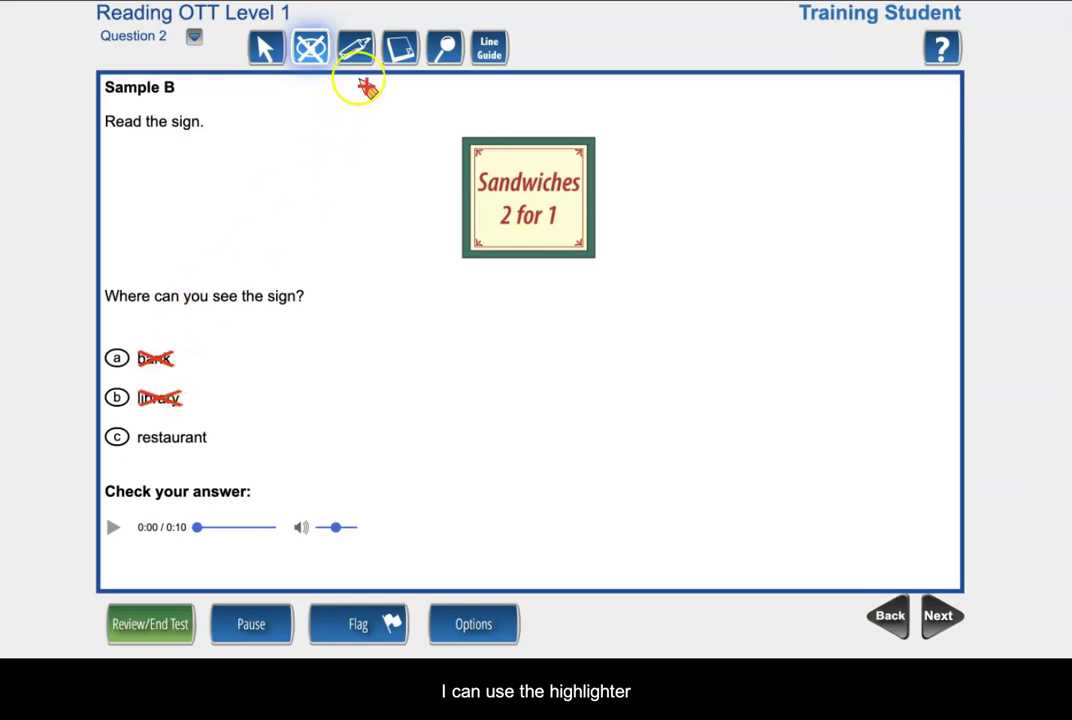
- Highlight the word 'sign' in the Sample B question
click(355, 52)
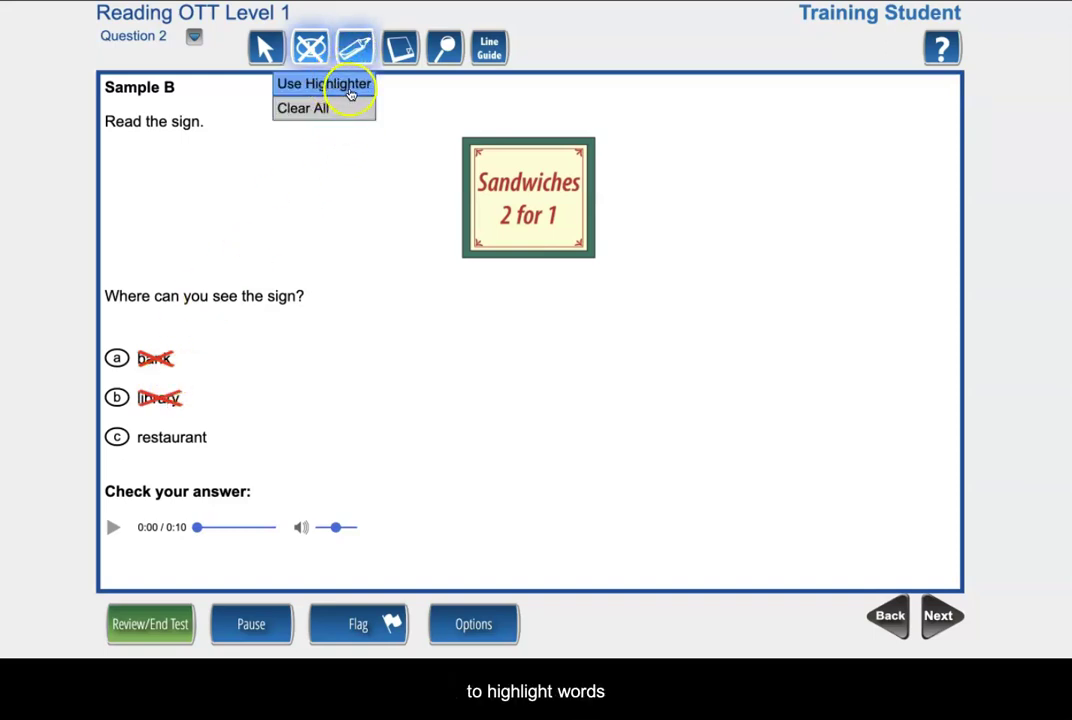
click(350, 86)
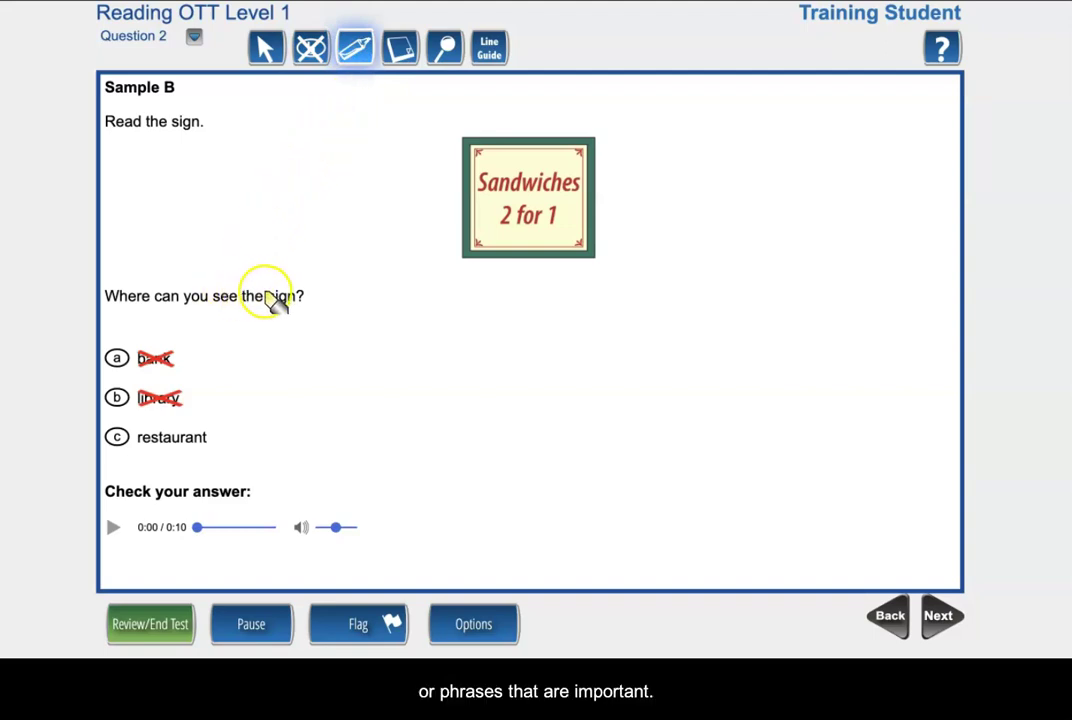
drag(267, 297, 300, 297)
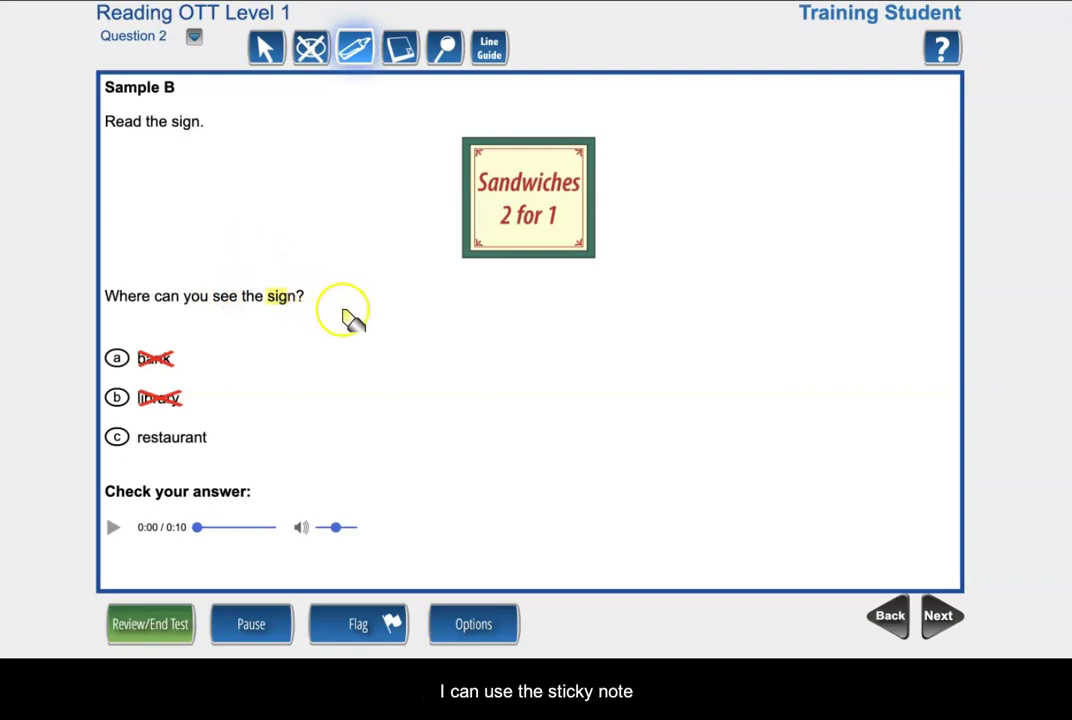
- Add a sticky note 'Sandwiches are sold in restaurants.' and flag question 2
click(398, 52)
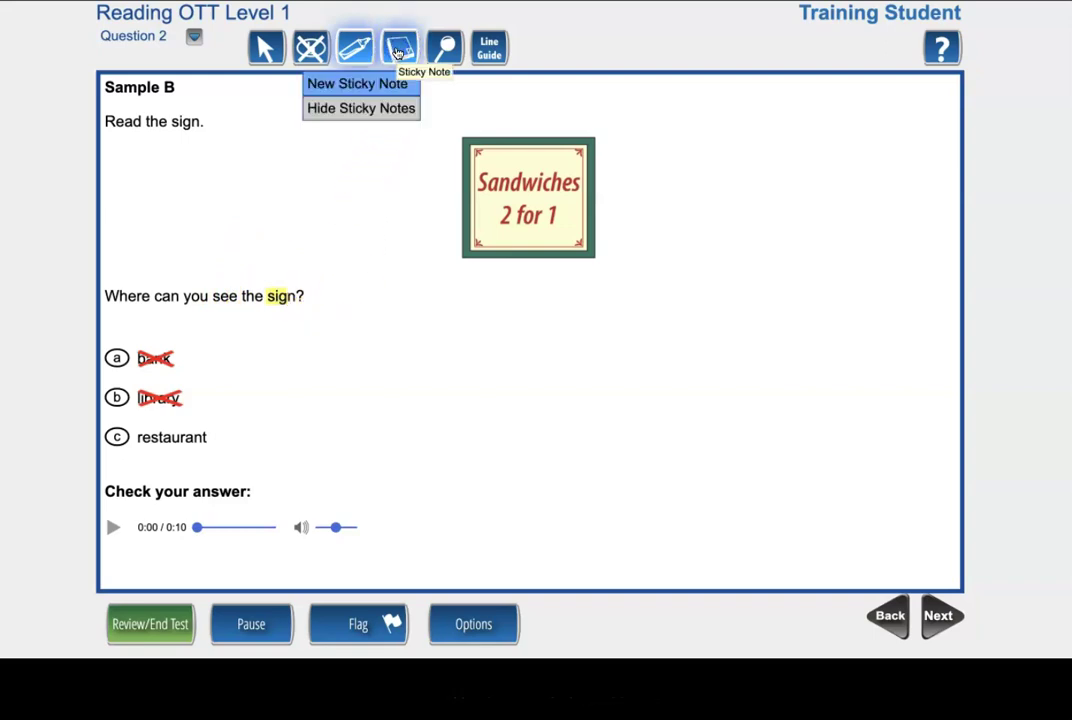
click(405, 88)
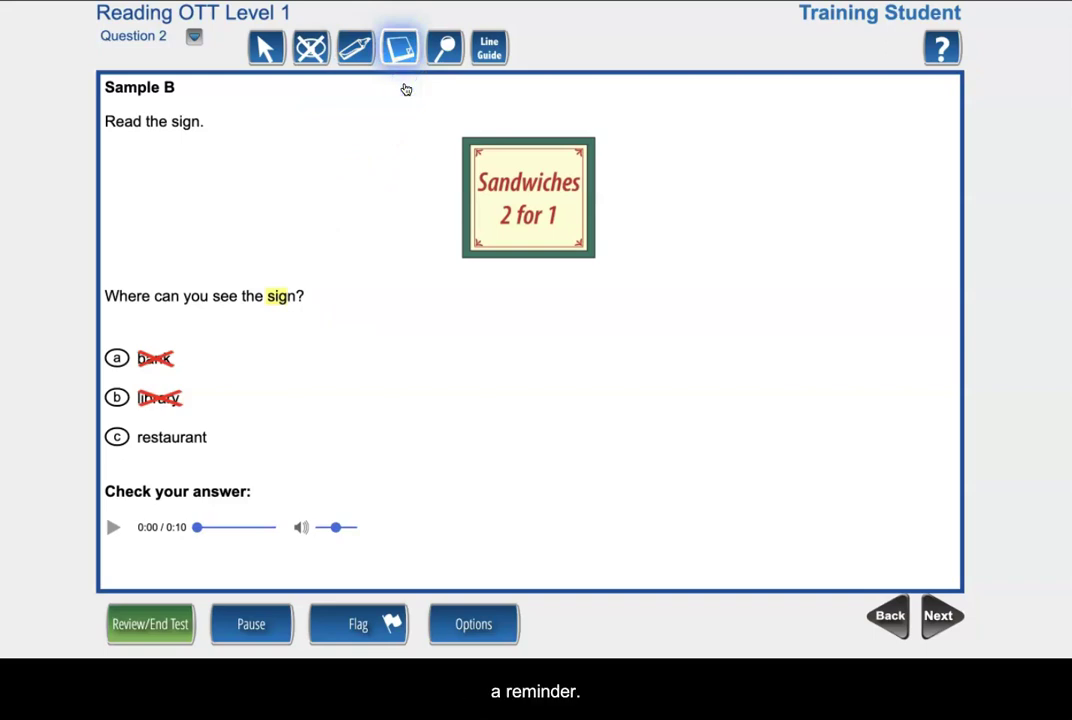
click(385, 360)
text(Sandwiches are sold in restaurants.)
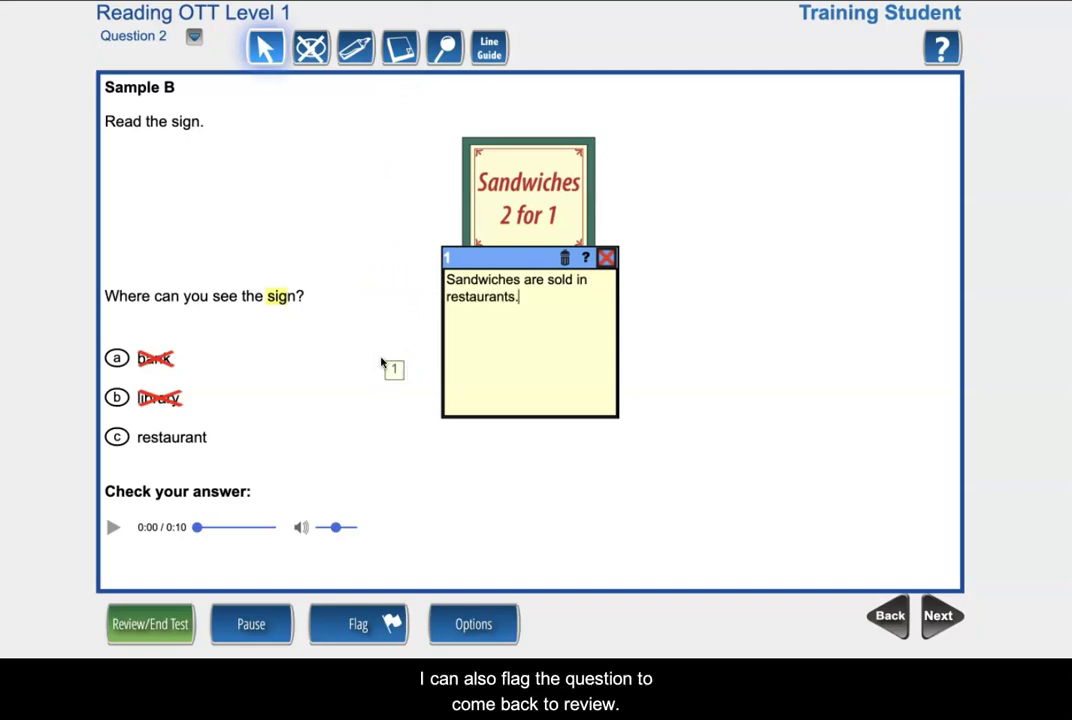
click(336, 624)
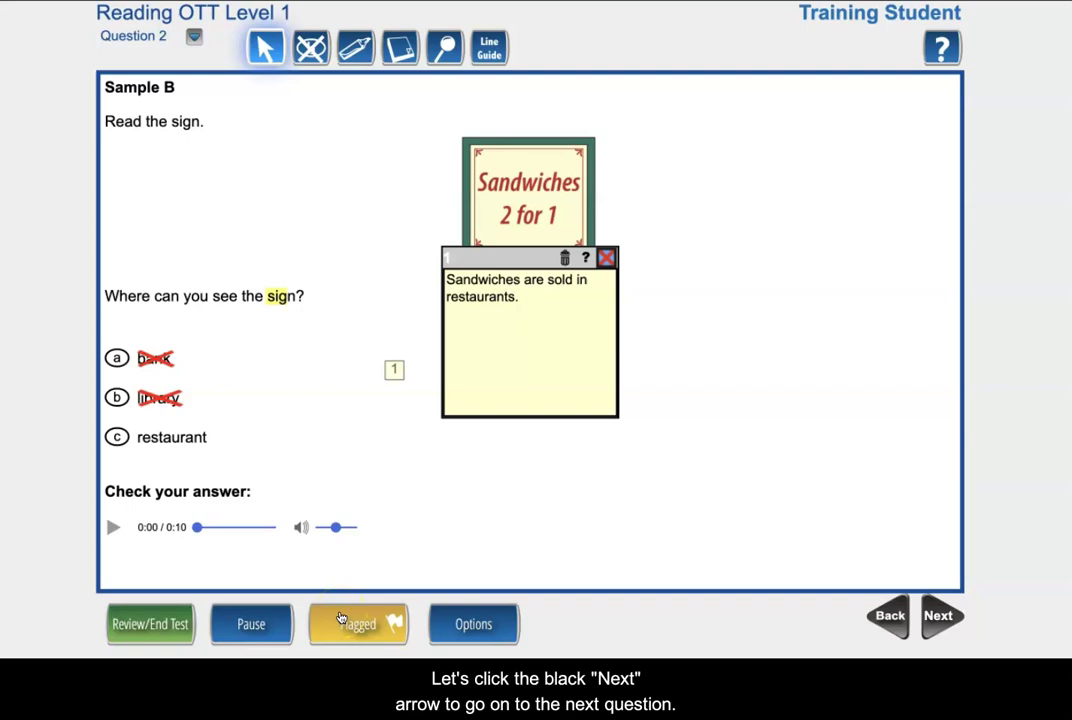
- Leave question 2 unanswered and go to the review screen
click(945, 616)
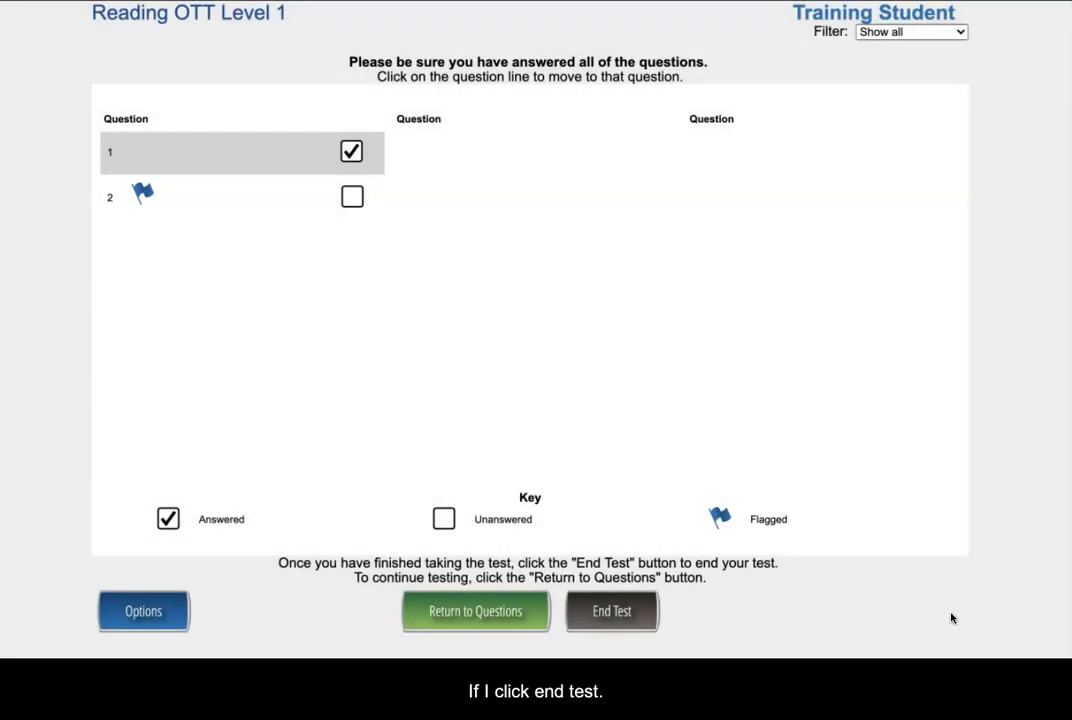
click(645, 620)
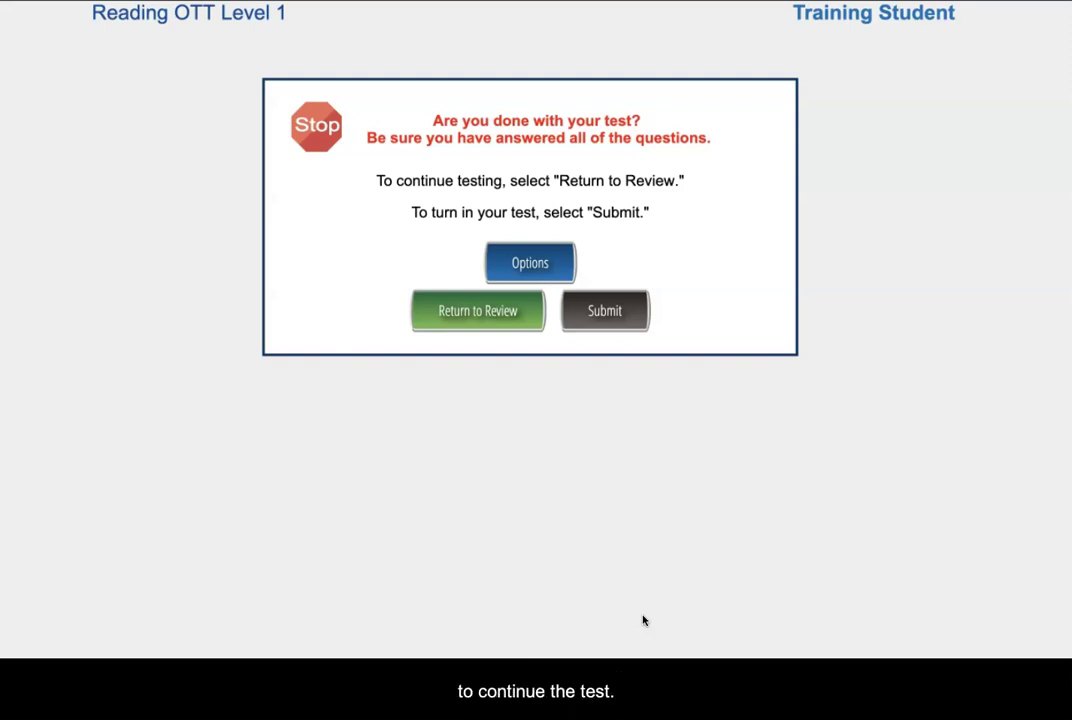
click(500, 330)
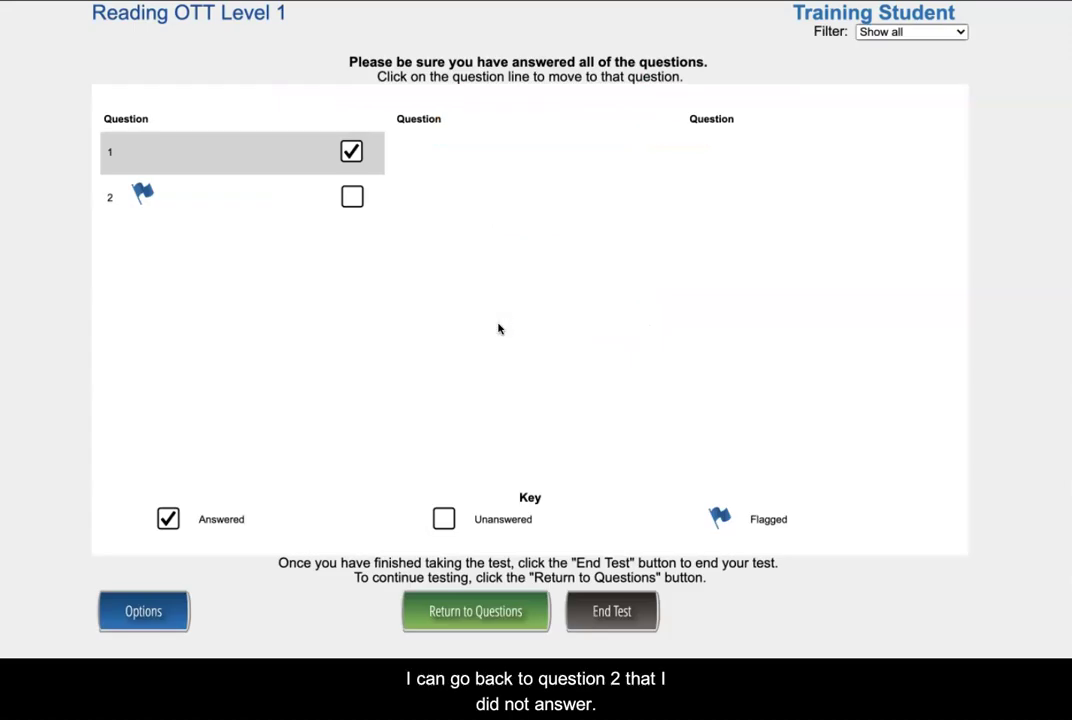
- Return to question 2, reread note 1, answer c (restaurant), play the audio, and unflag it
click(305, 208)
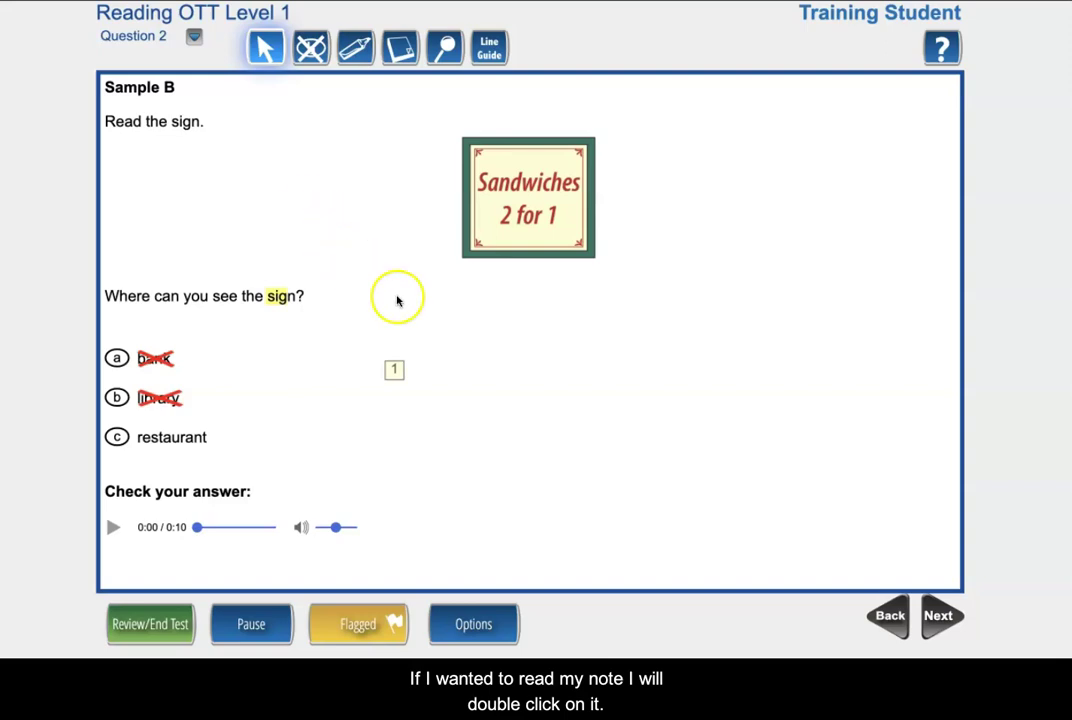
double_click(396, 371)
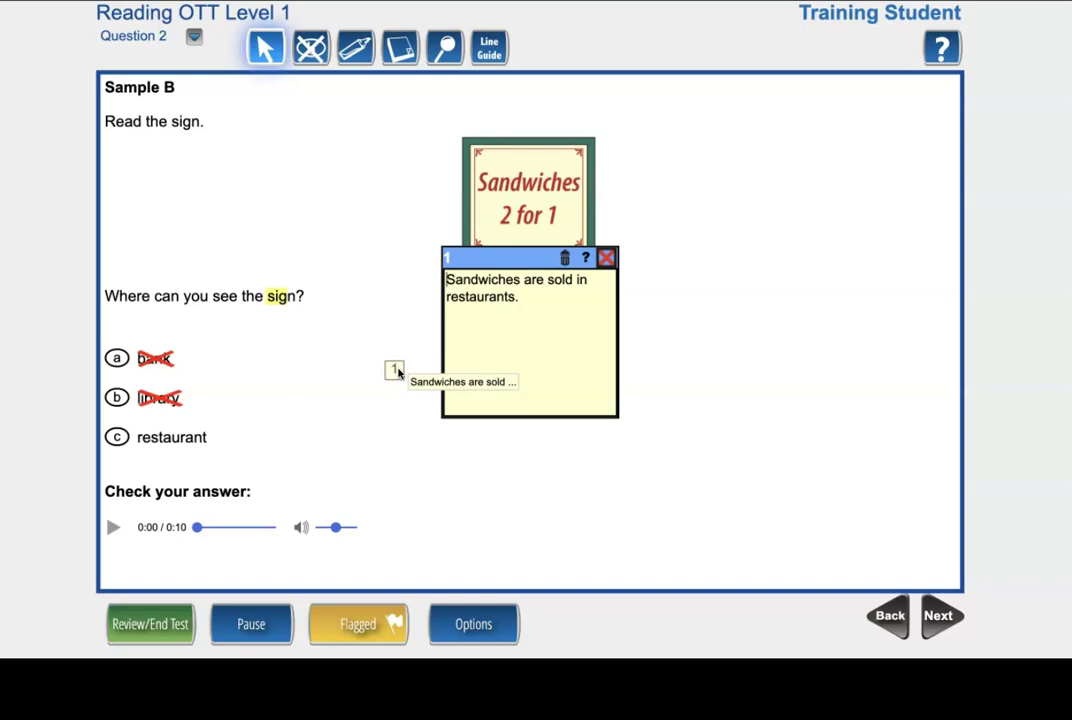
click(267, 63)
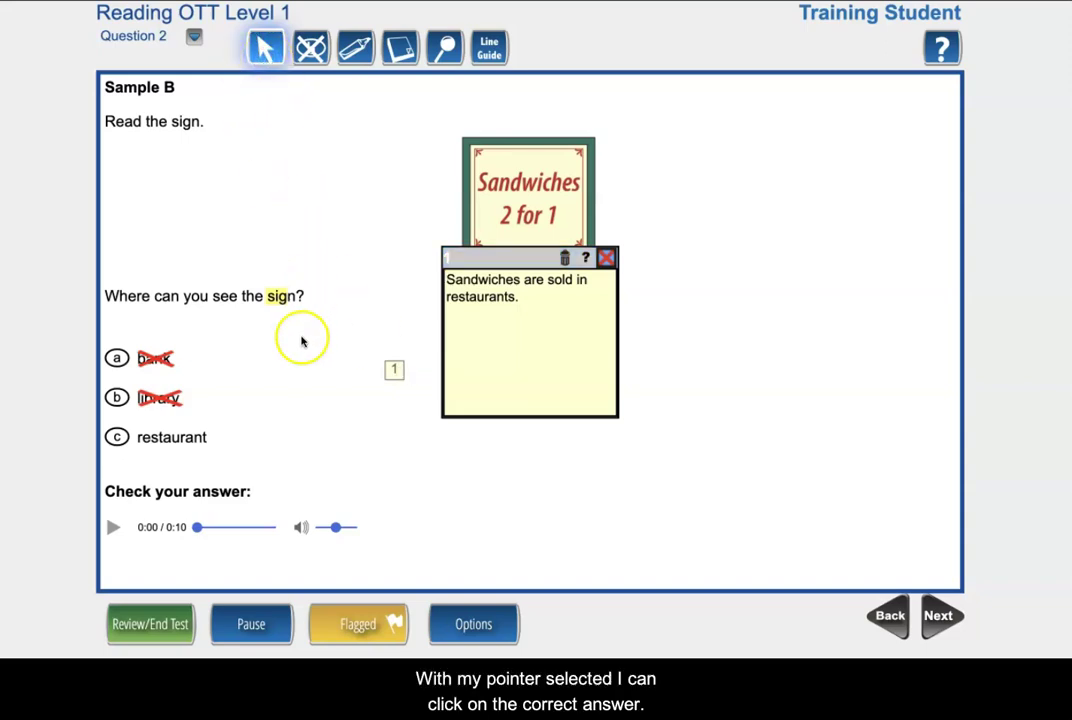
click(131, 441)
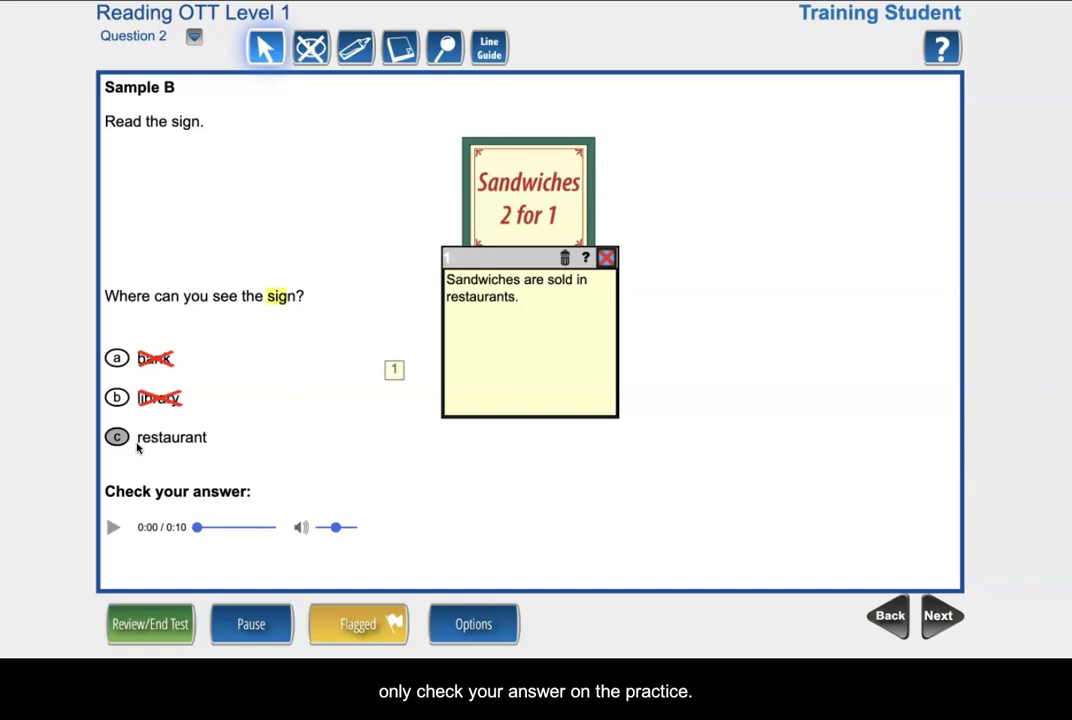
click(112, 527)
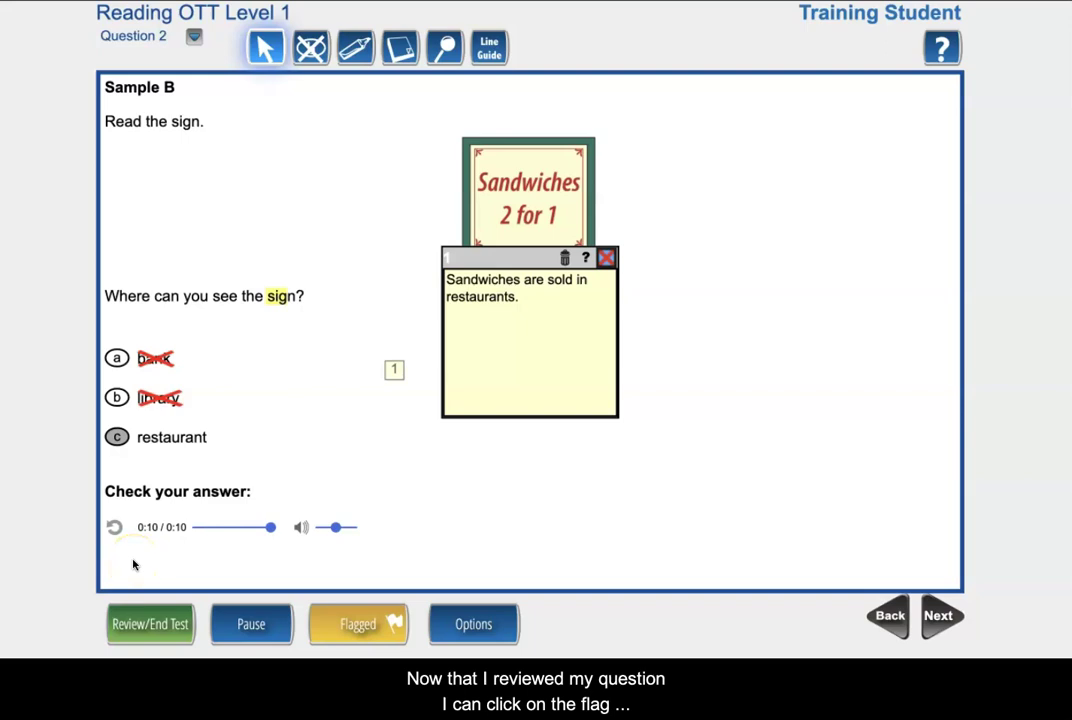
click(332, 624)
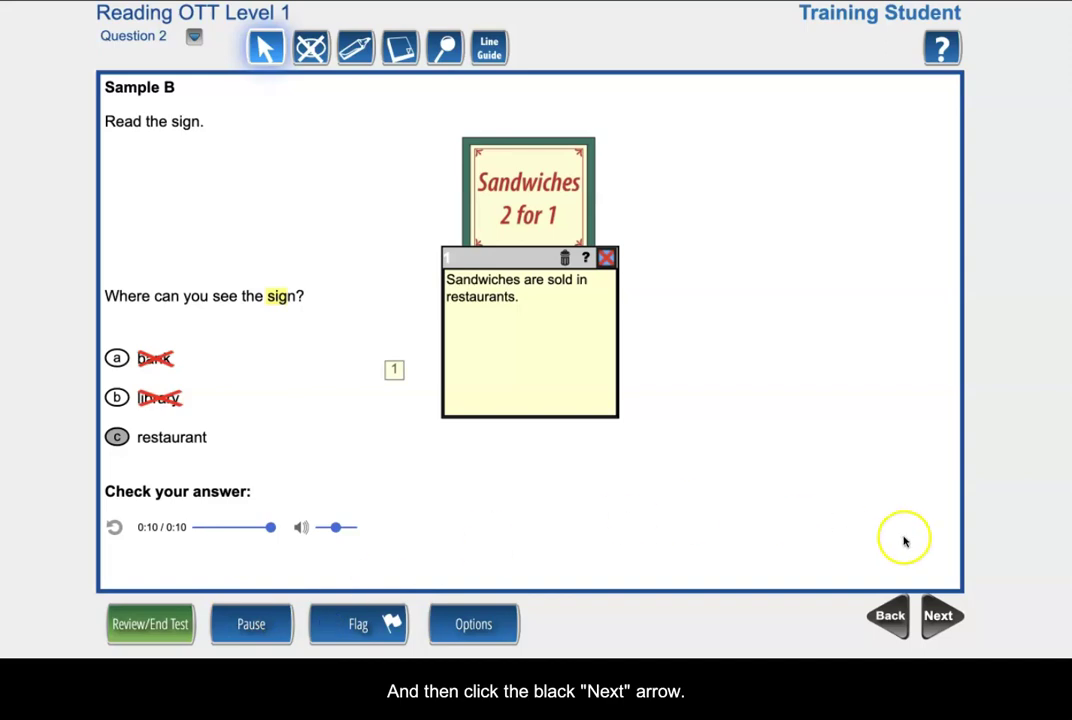
- Go to the review screen, end the test, and submit it in the Stop dialog
click(940, 617)
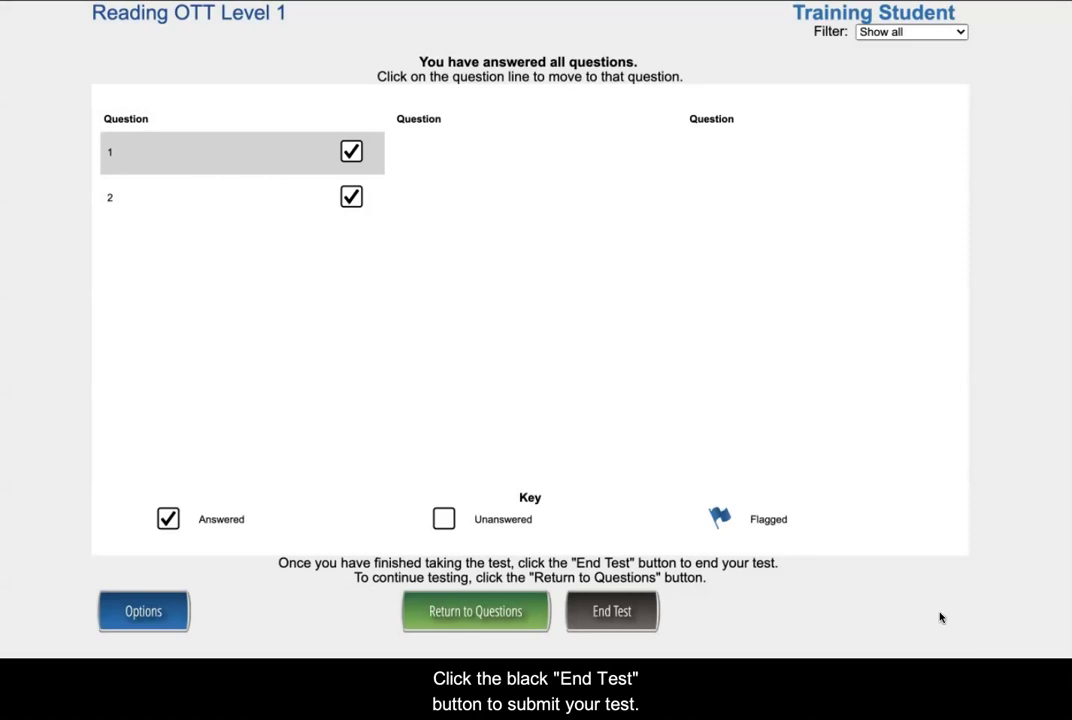
click(638, 611)
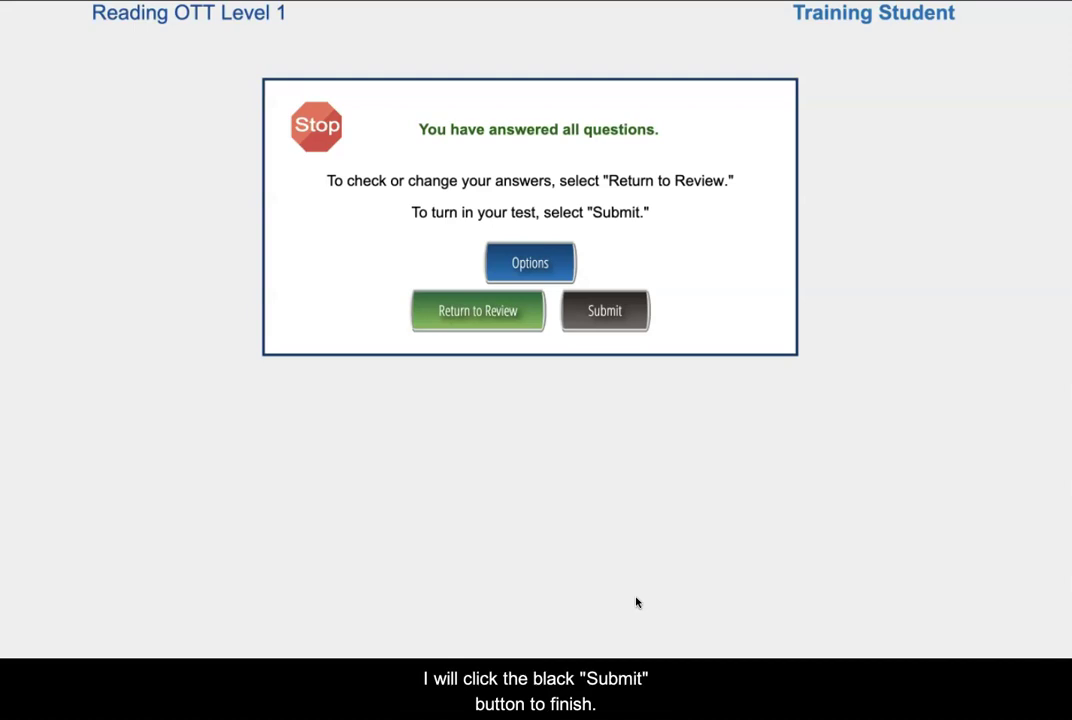
click(631, 327)
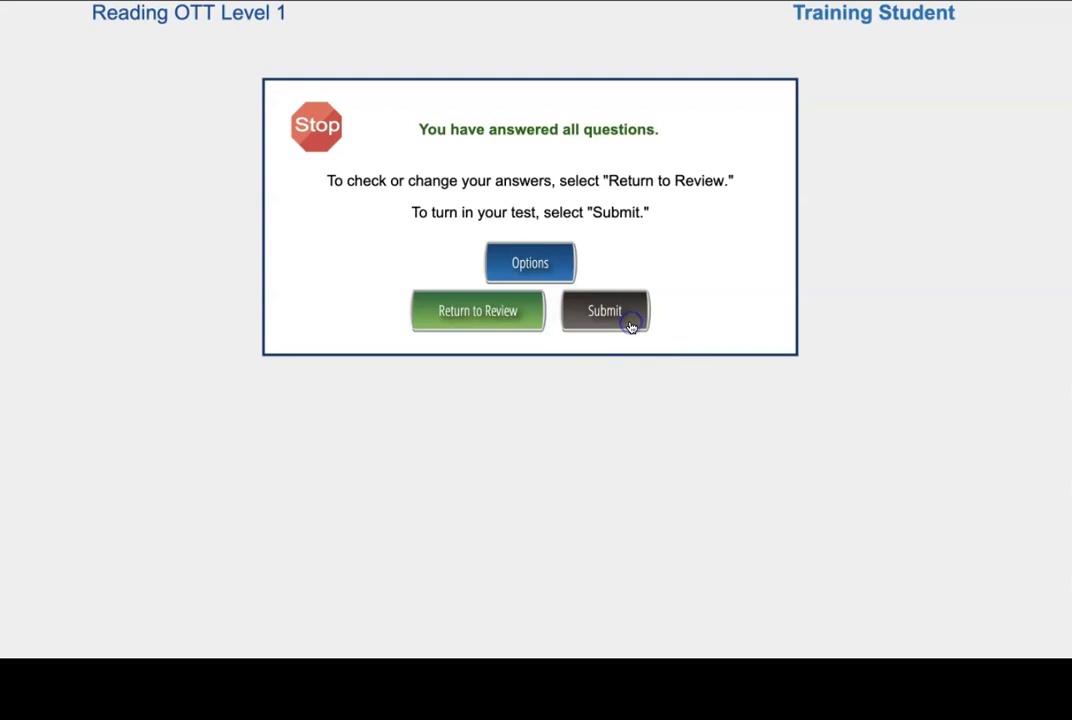